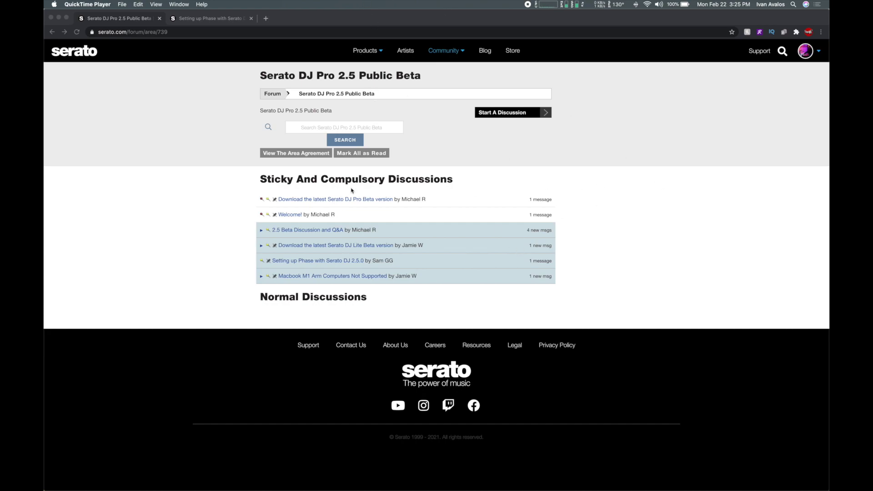
Step: Bring the browser forward, move between forum tabs, and open the Serato DJ Pro beta download post
click(342, 201)
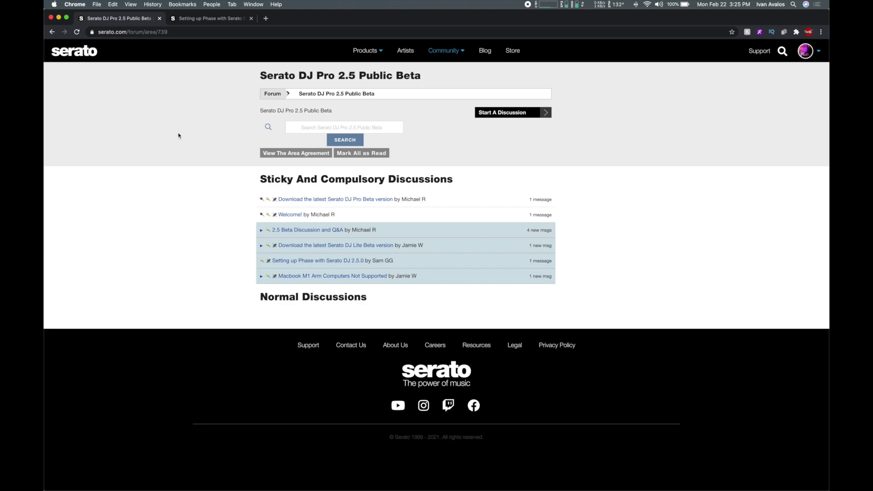
click(215, 20)
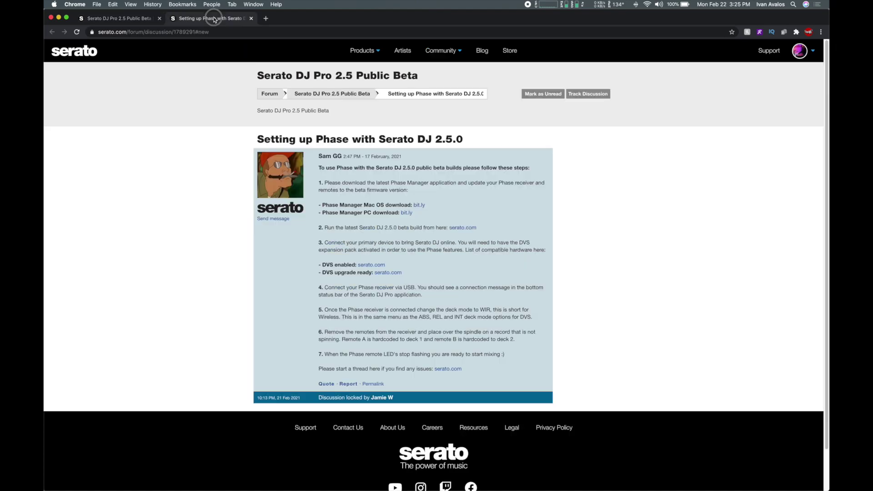
click(129, 19)
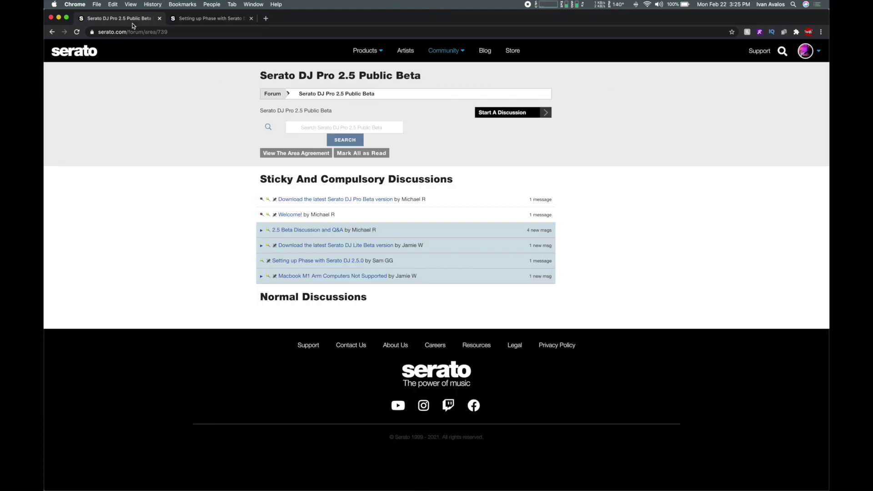
click(203, 19)
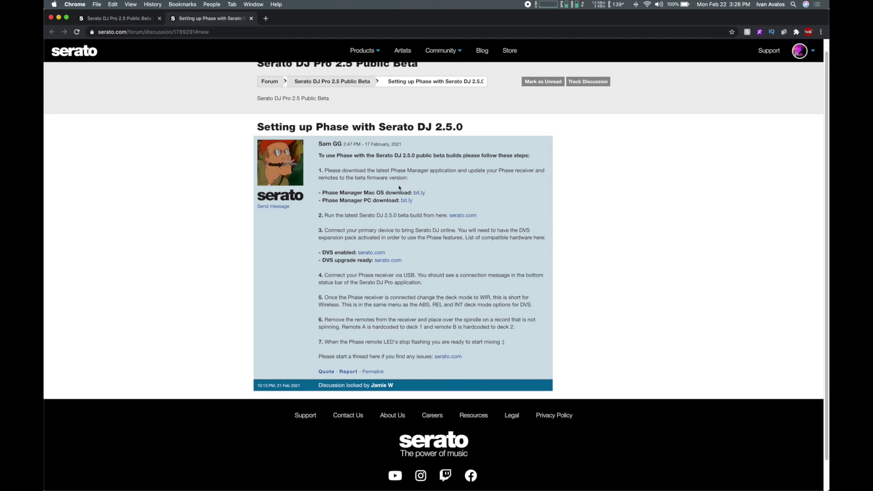
click(139, 19)
click(323, 201)
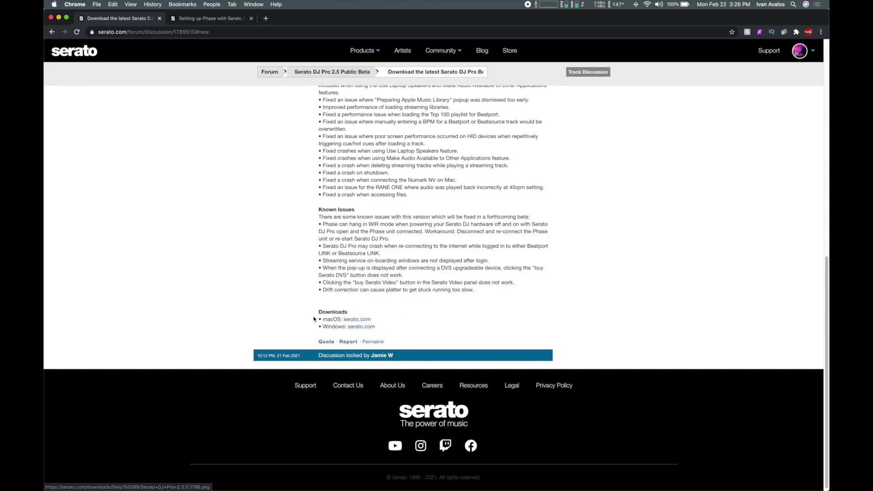
Step: Return to the forum listing and open the 'Setting up Phase with Serato DJ 2.5.0' thread in both tabs
scroll(442, 263, up, 3)
scroll(442, 263, up, 4)
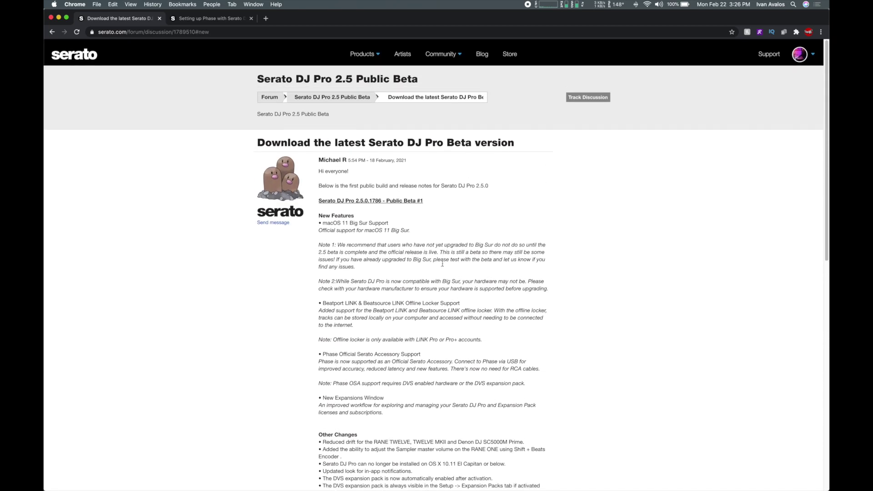
scroll(141, 103, down, 7)
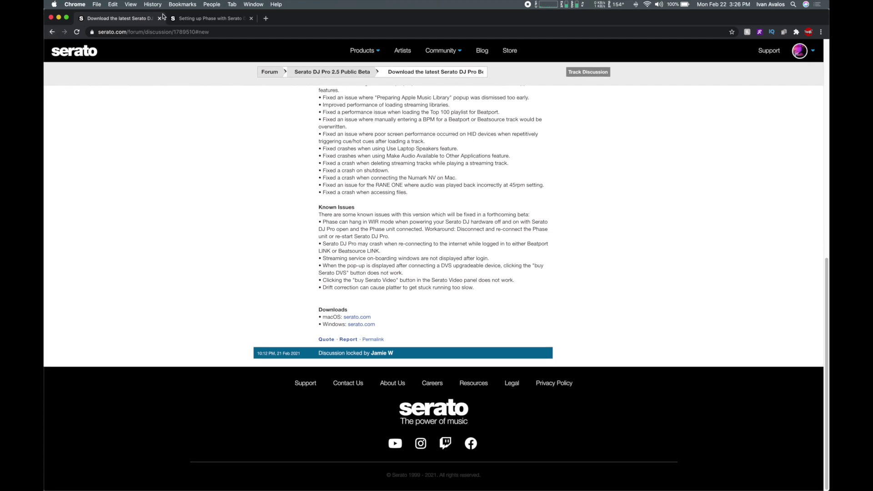
click(51, 33)
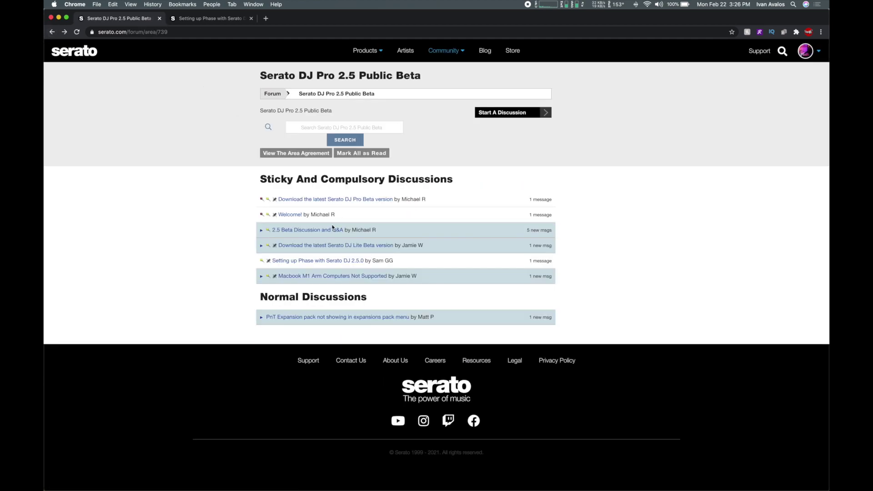
click(333, 263)
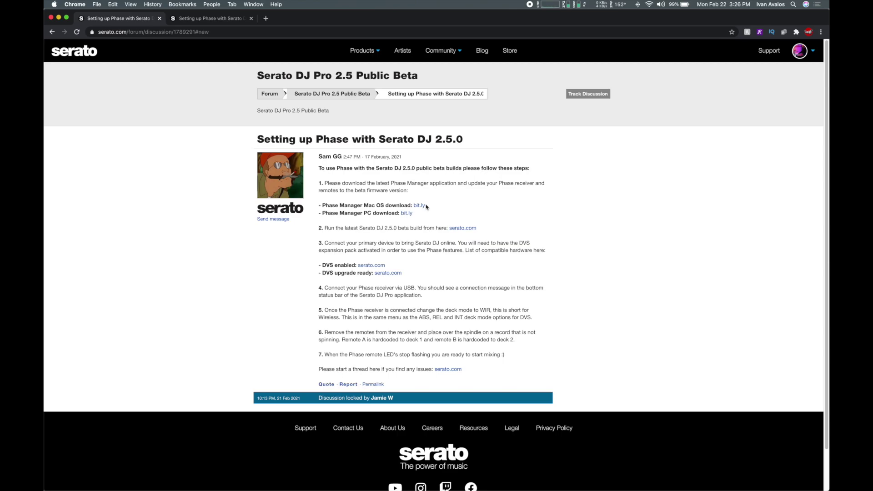
click(372, 205)
click(218, 18)
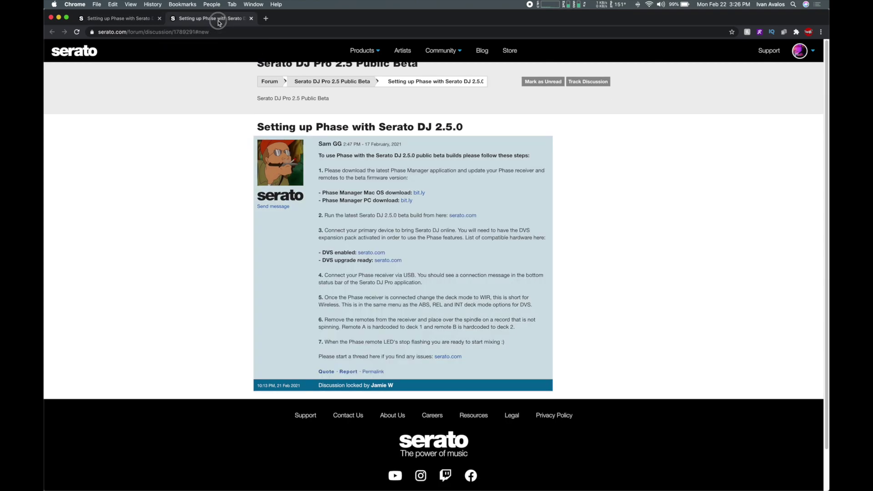
click(138, 18)
Step: Reposition Phase Manager to show the detected Supaphase receiver at v5.0 with both remotes charging
click(212, 21)
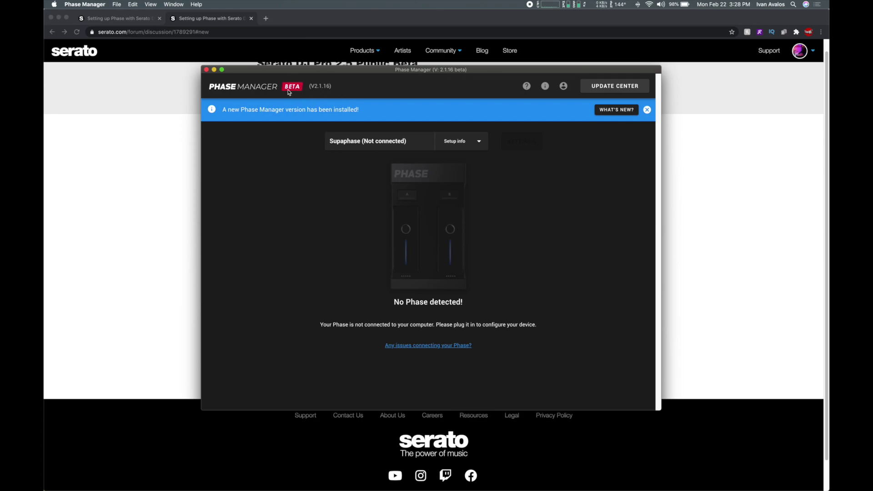
drag(304, 73, 305, 71)
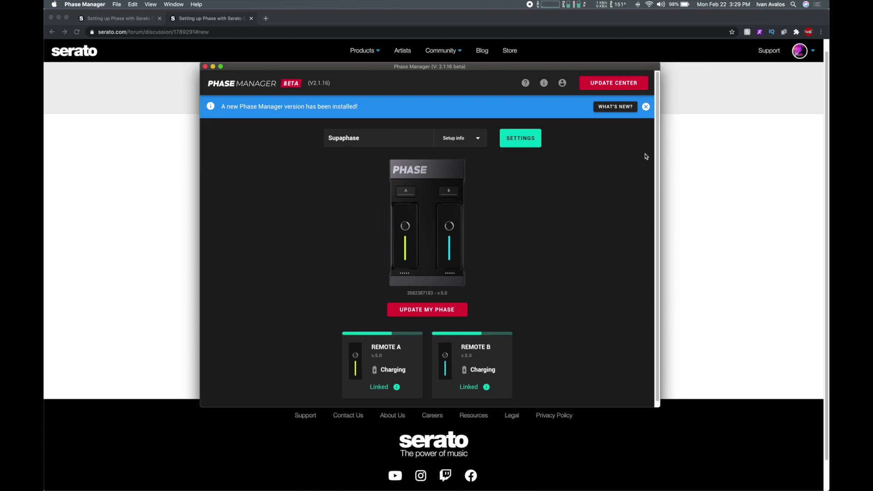
Step: Read the MWM blog's Update 2.1.16 (beta) changelog notes, then return to Phase Manager
click(615, 107)
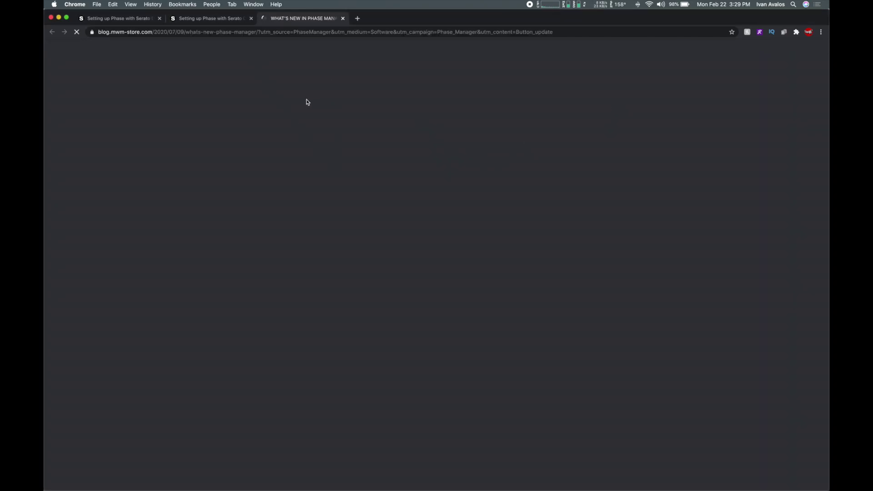
scroll(549, 292, down, 4)
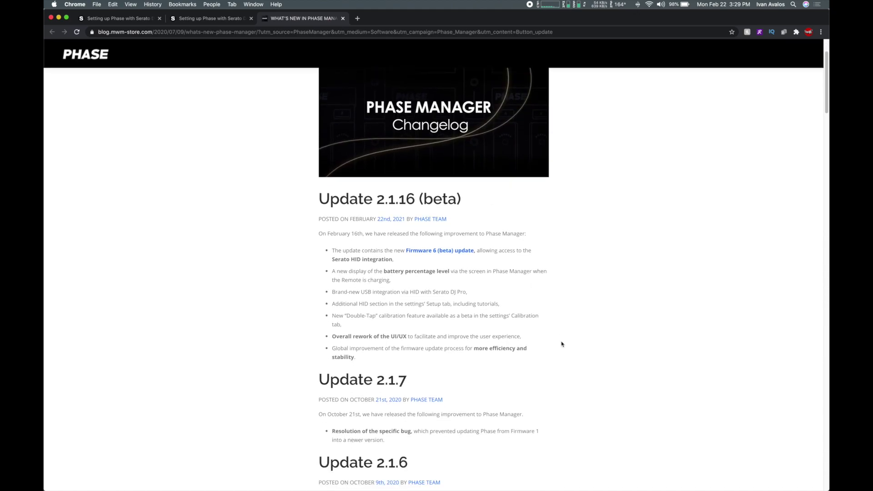
scroll(436, 282, down, 3)
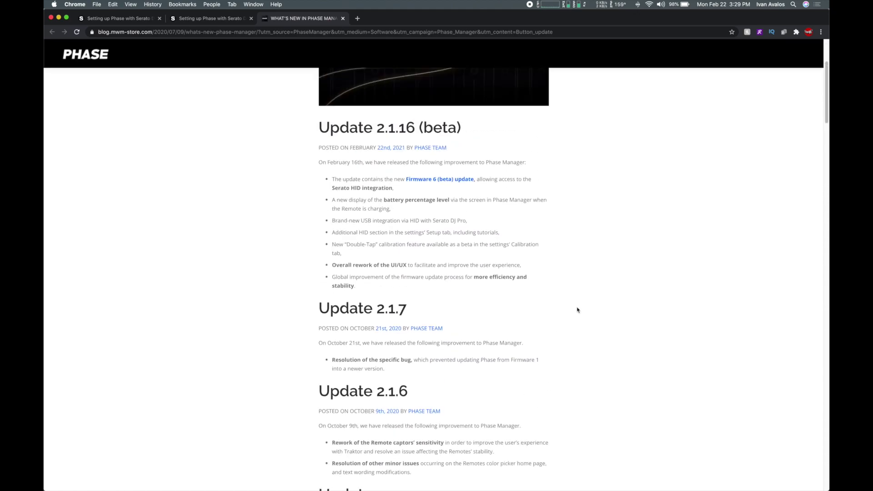
scroll(577, 306, up, 4)
scroll(559, 345, up, 2)
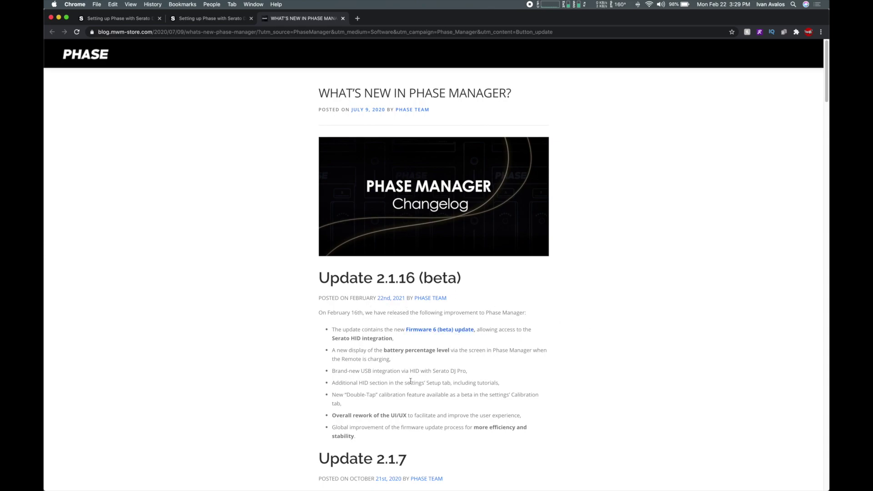
key(super+Tab)
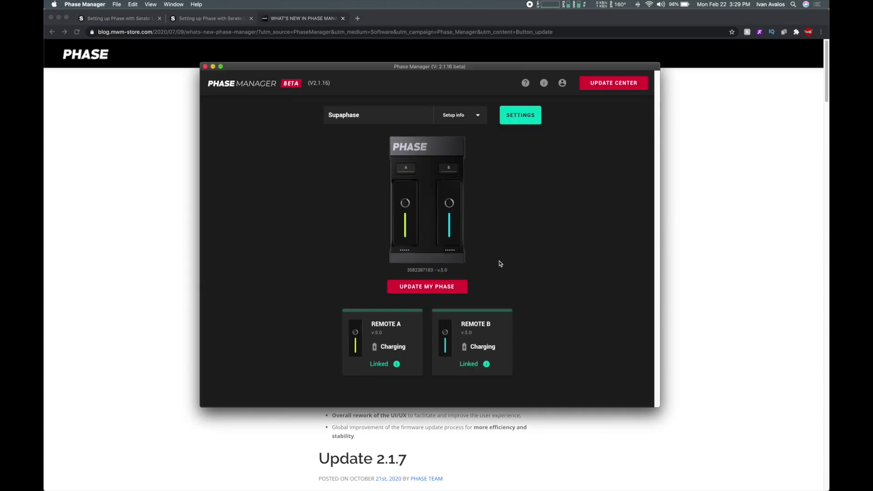
Step: Run the Phase firmware update from the Update Center through all seven steps to completion
click(432, 288)
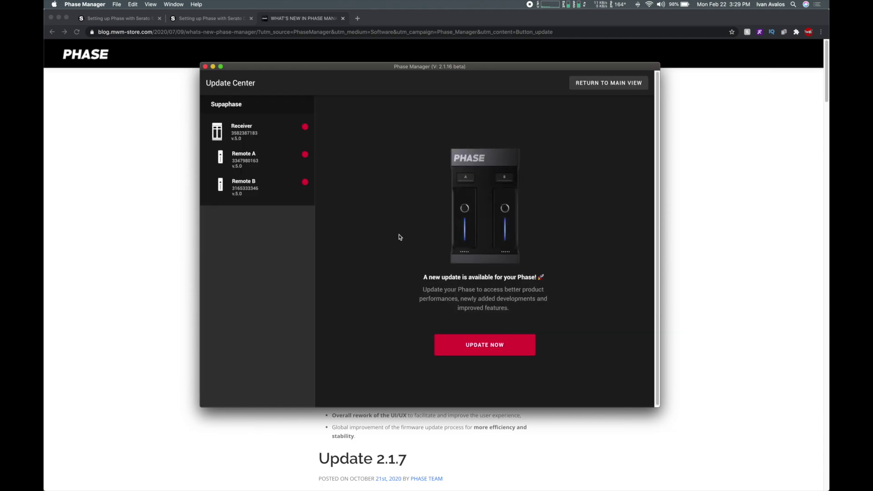
click(476, 343)
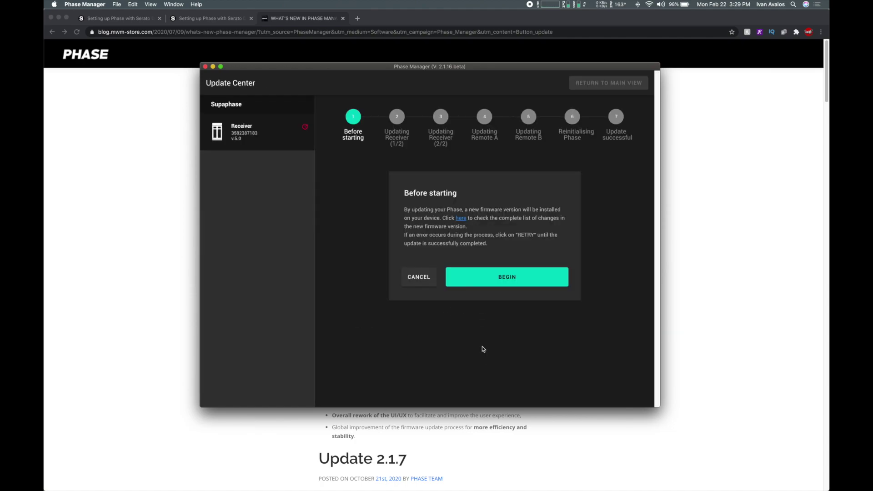
click(499, 284)
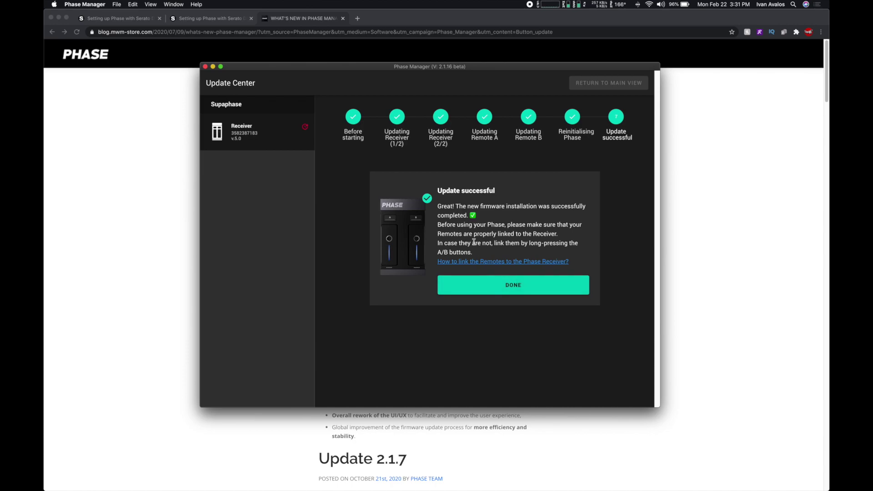
Step: Dismiss the update-successful message and go back to the main view with devices on v6.0 (Beta)
click(510, 282)
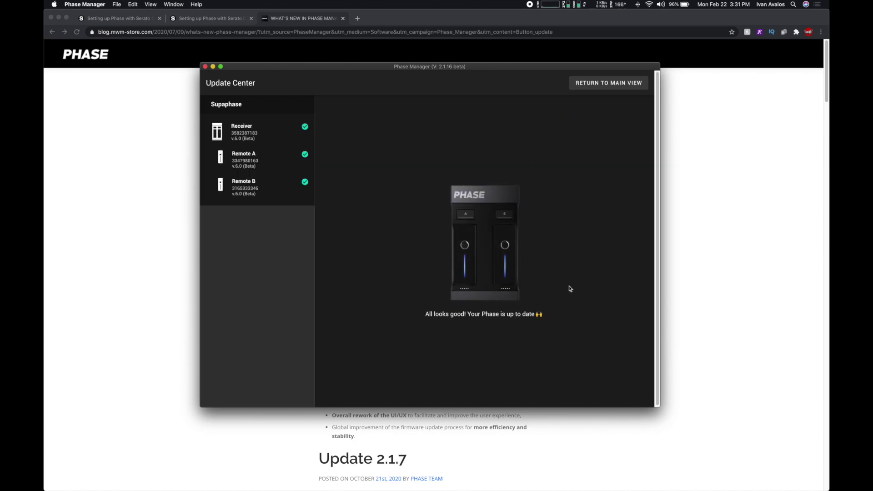
click(623, 84)
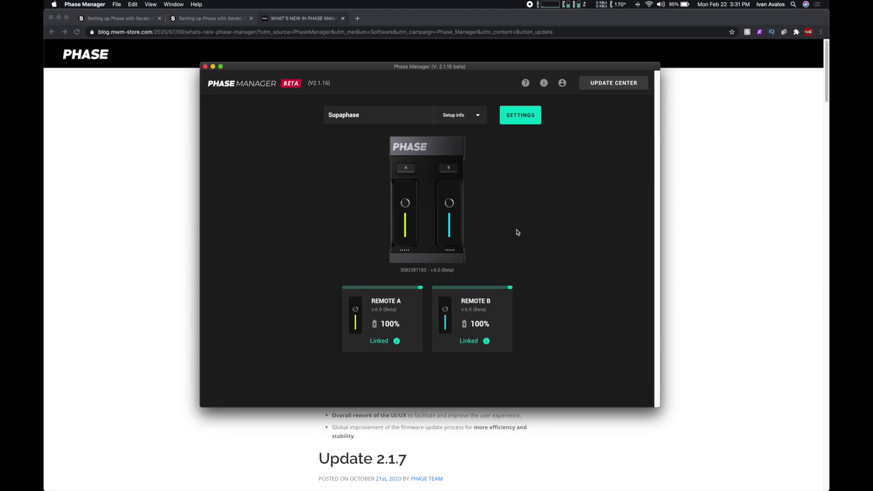
Step: Review the 'Setting up Phase' forum post in Chrome, then bring Phase Manager back with both remotes on v6.0 (Beta)
click(117, 191)
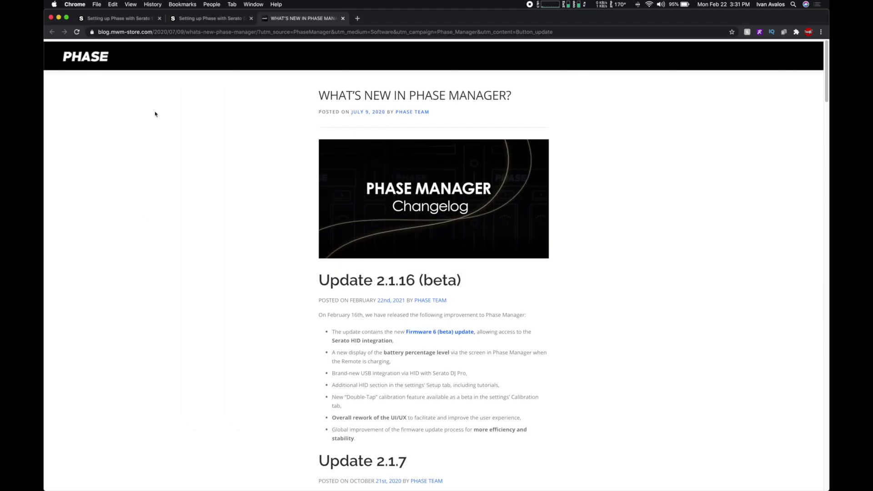
click(211, 19)
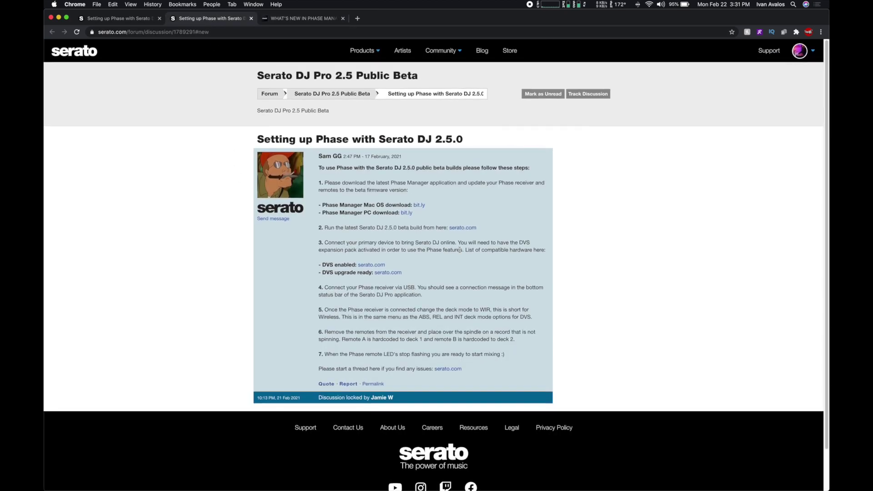
scroll(540, 310, down, 1)
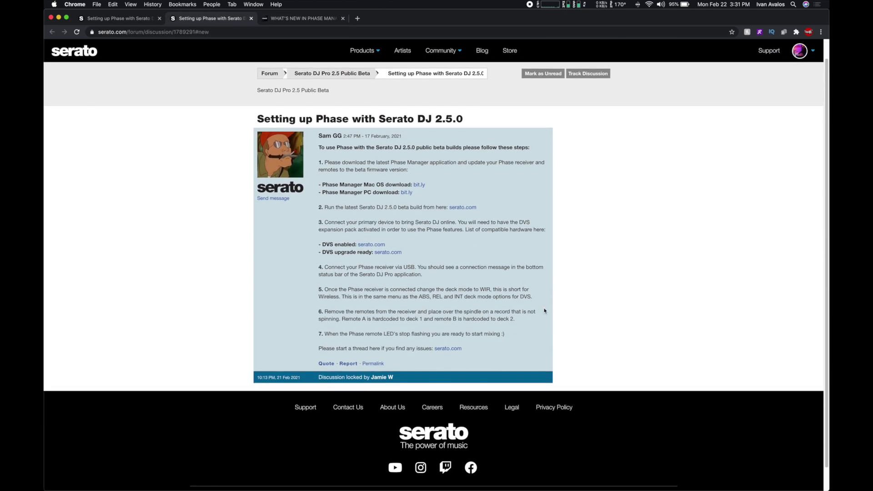
scroll(540, 291, up, 1)
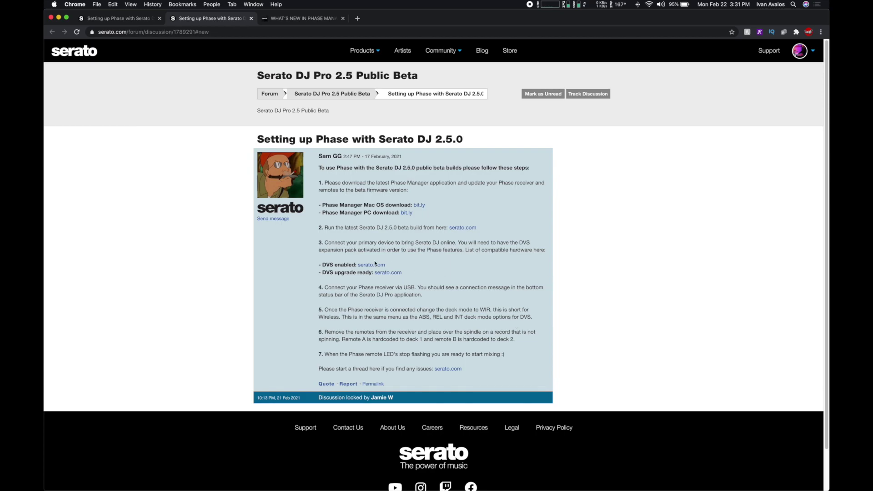
key(super+Tab)
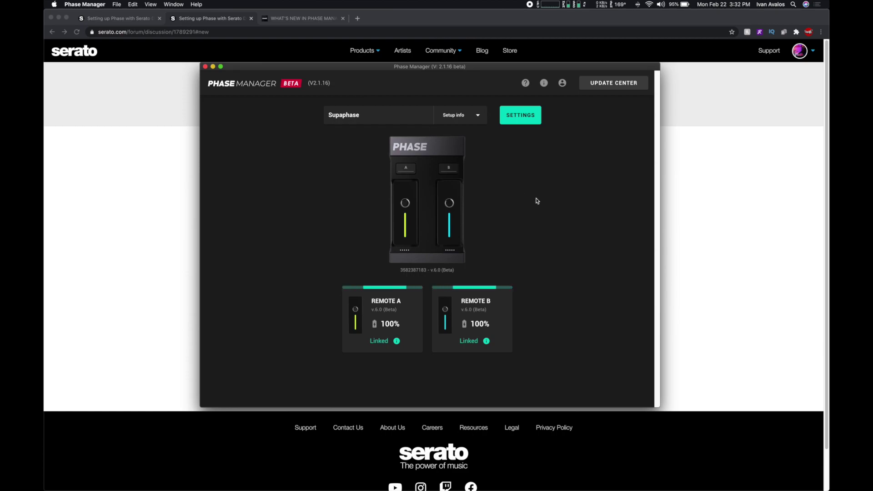
drag(400, 68, 402, 71)
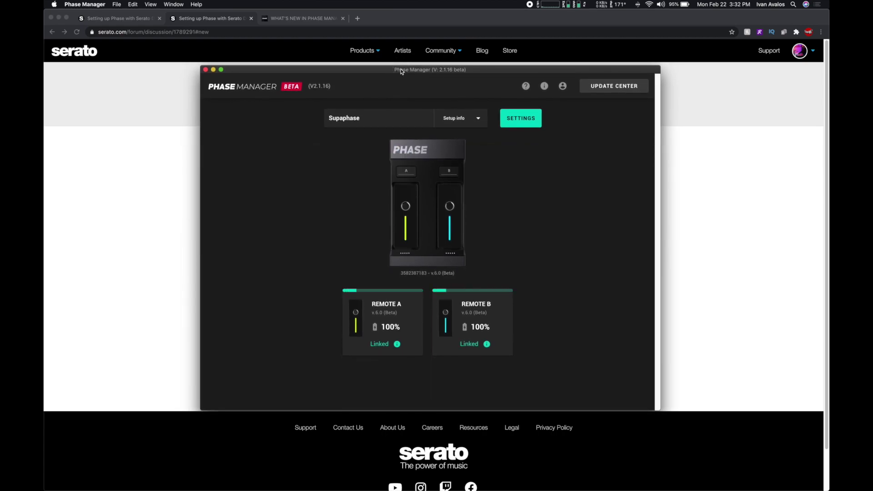